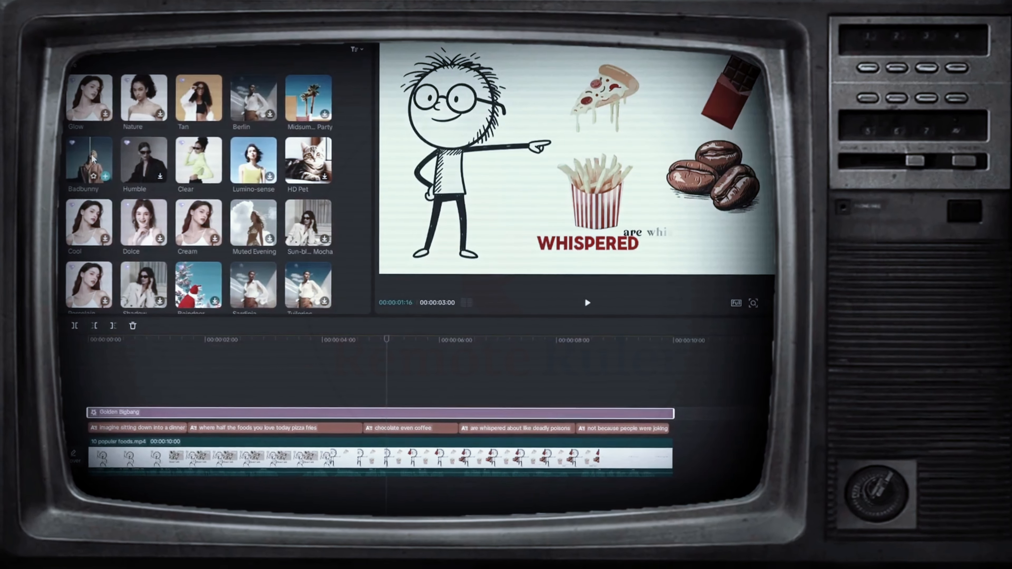
Add the Badbunny filter above the Golden Bigbang effect, extend it over the full 10-second video and play the result.
left_click_drag(92, 158, 90, 397)
left_click_drag(264, 398, 673, 389)
key("space")
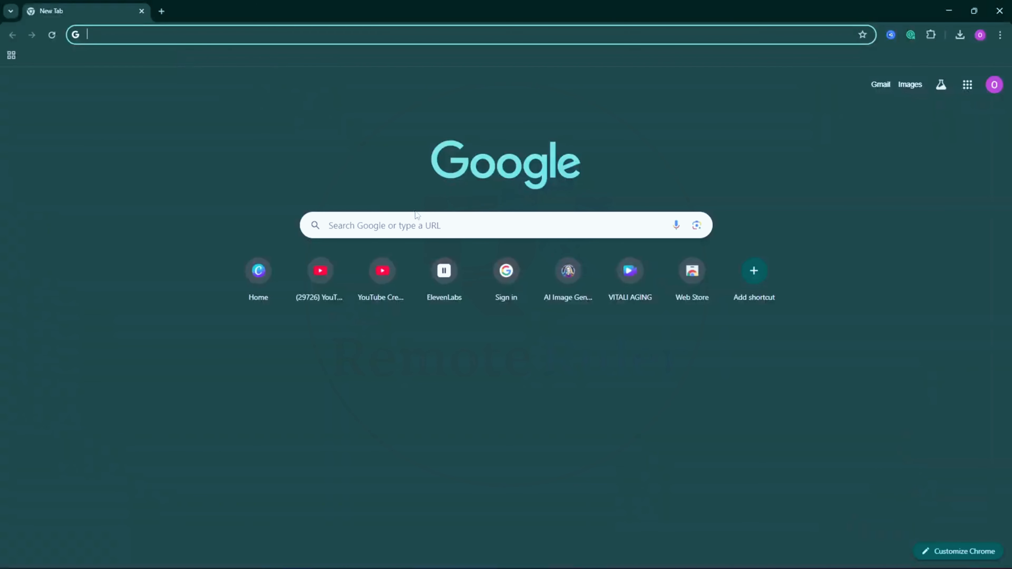
Search the web for capcut.
left_click(416, 221)
type("c")
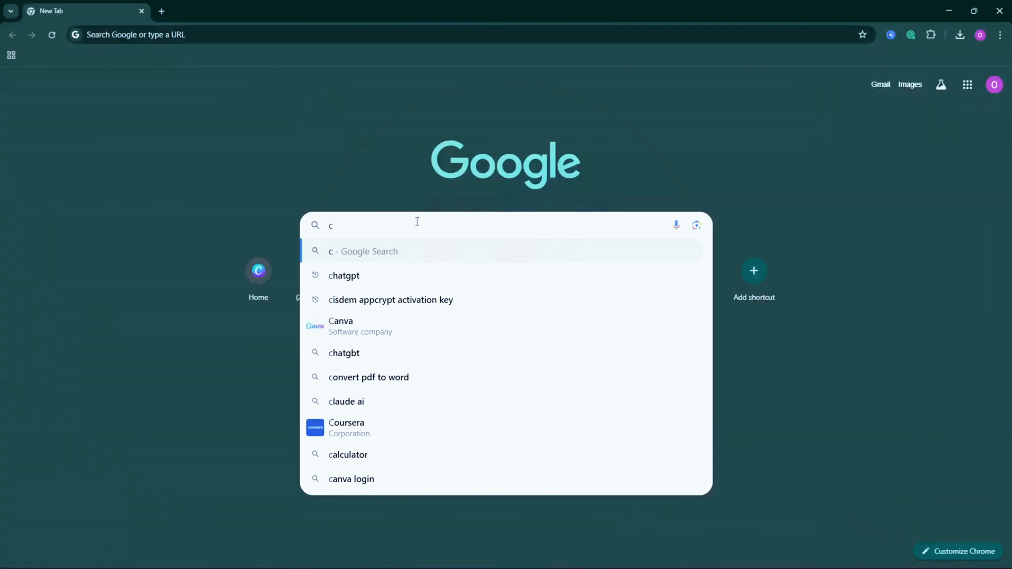
type("apcut")
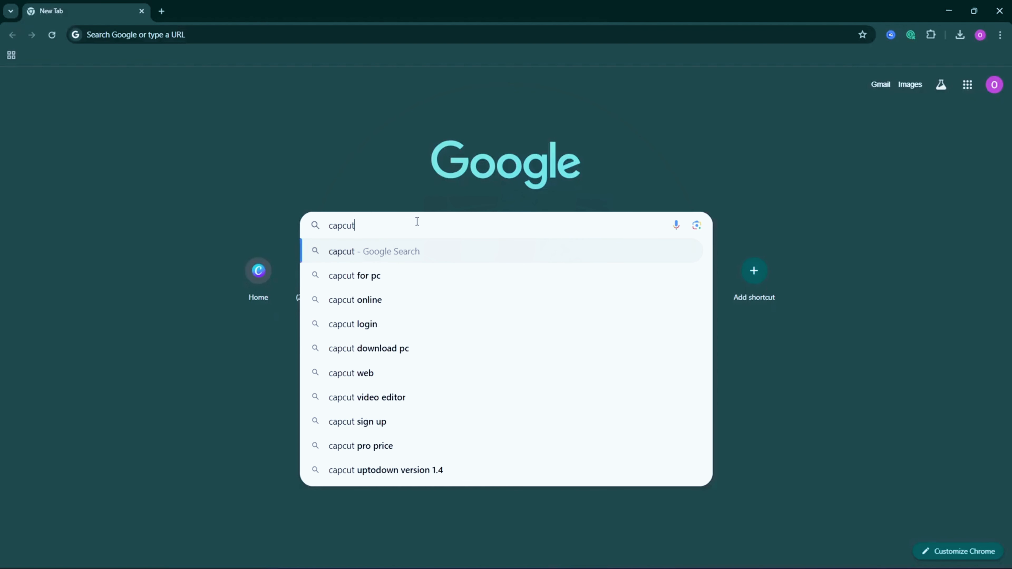
key("Return")
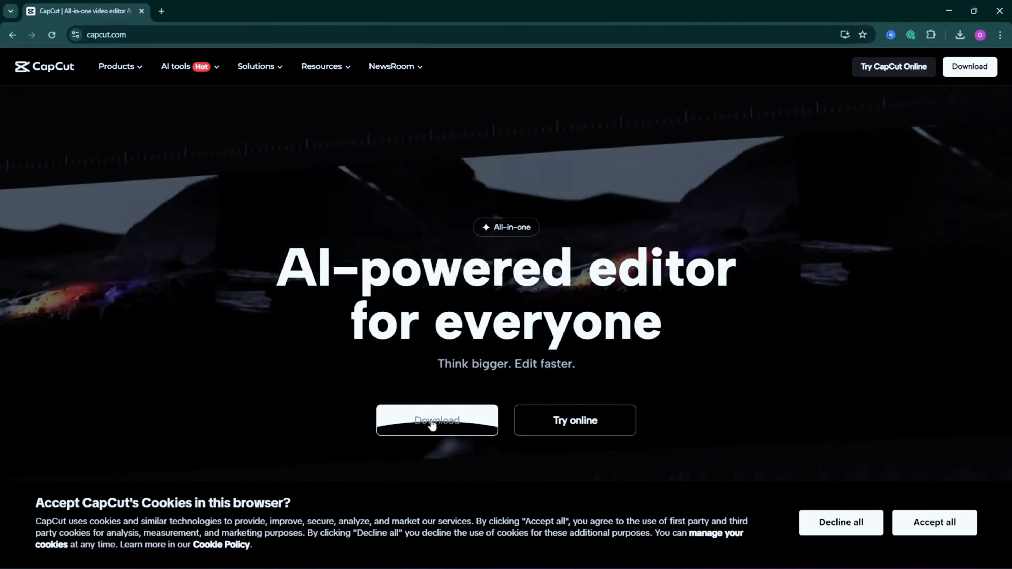
Download the CapCut desktop installer from capcut.com and open it from the browser's downloads.
left_click(433, 423)
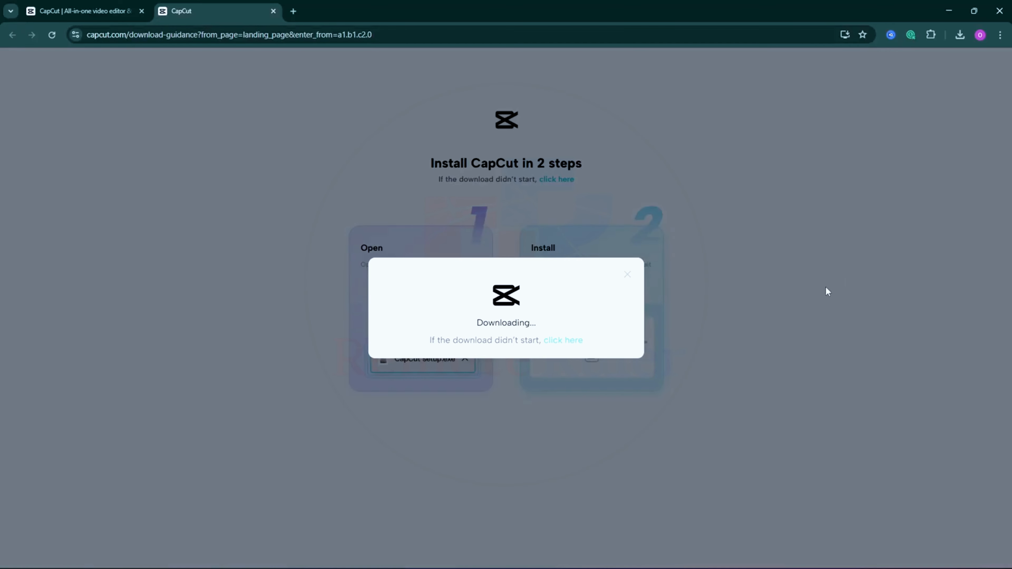
left_click(963, 40)
left_click(750, 219)
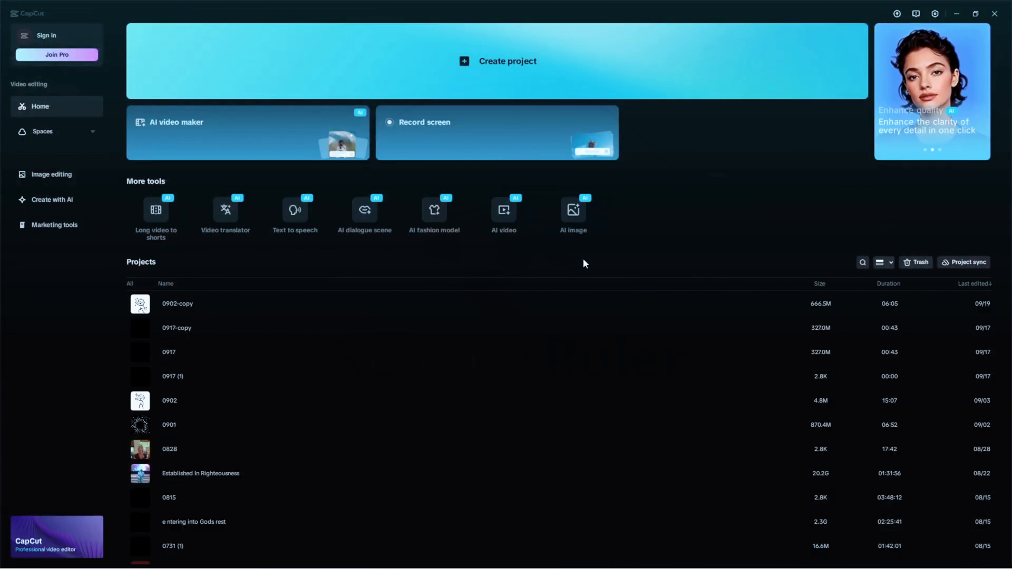
Look over the CapCut home page with its project list and check the installed version.
scroll(242, 498, "down", 2)
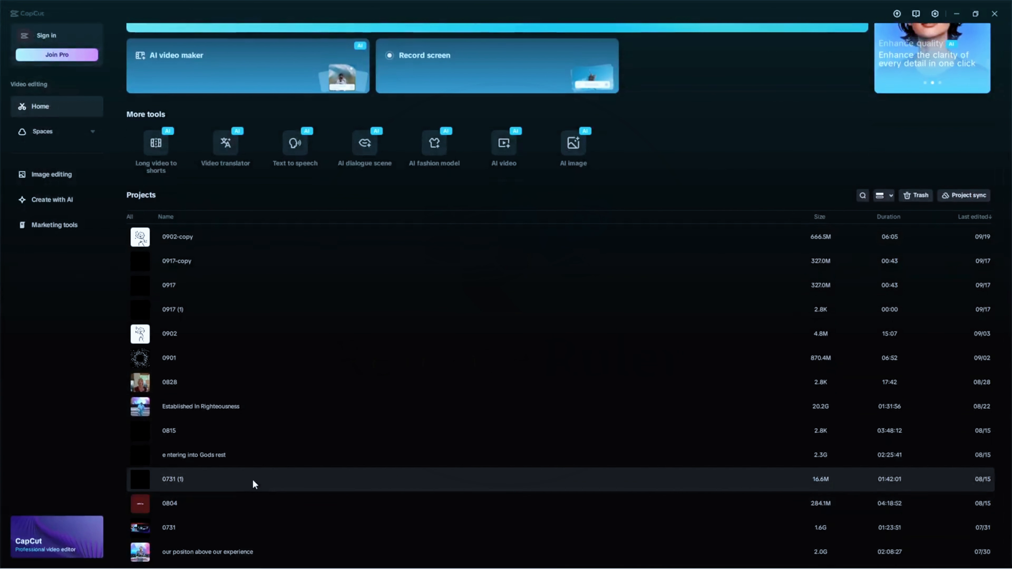
scroll(252, 479, "up", 2)
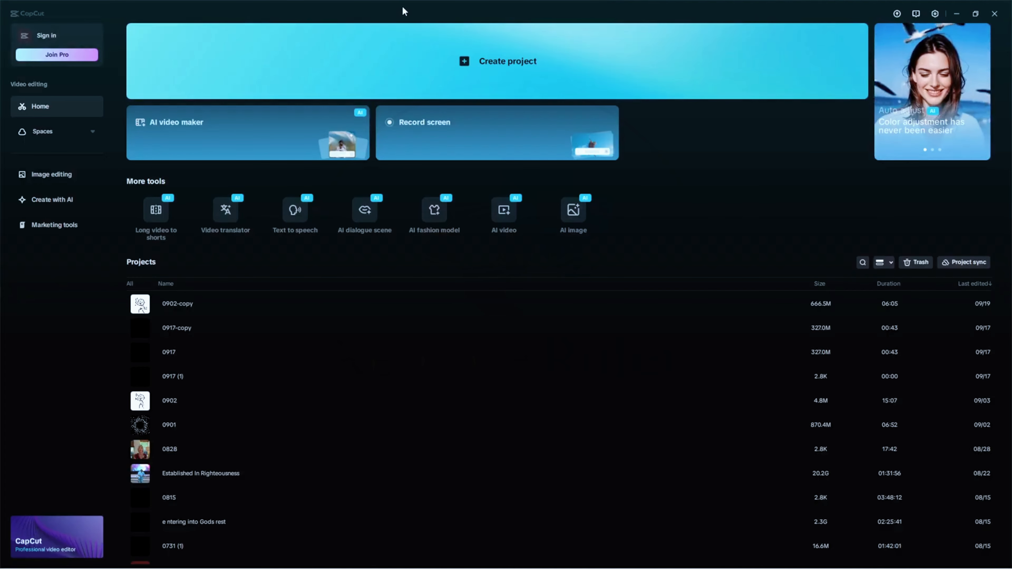
left_click(937, 16)
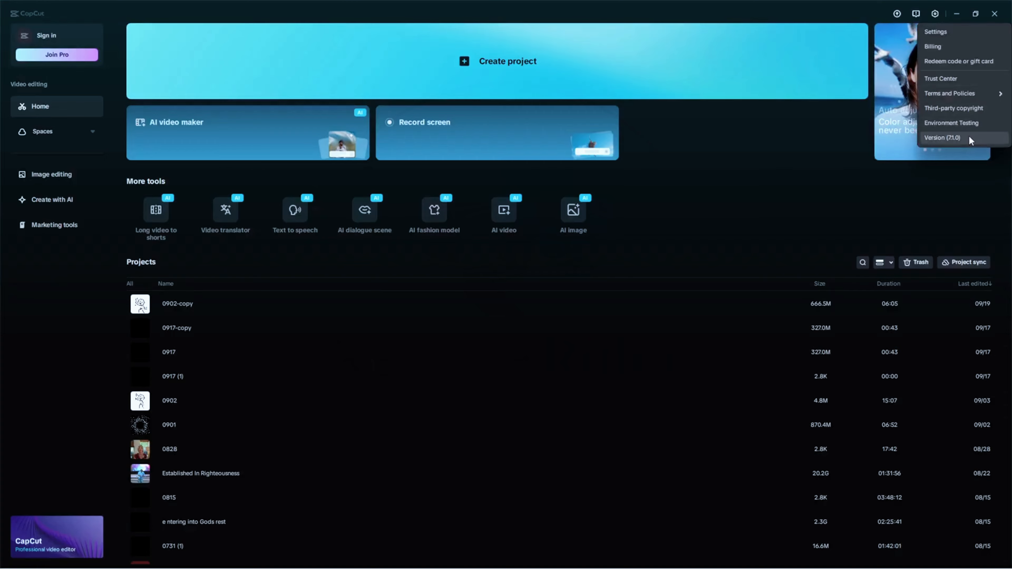
left_click(870, 21)
mouse_move(896, 15)
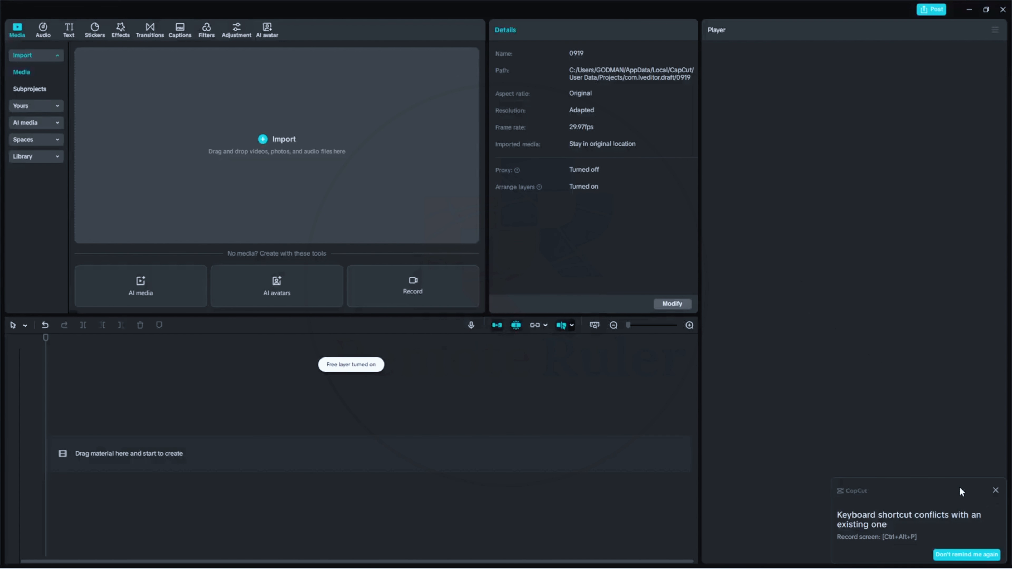
Dismiss the keyboard shortcut notice and change the workspace layout so the player sits between the media and details areas.
left_click(995, 490)
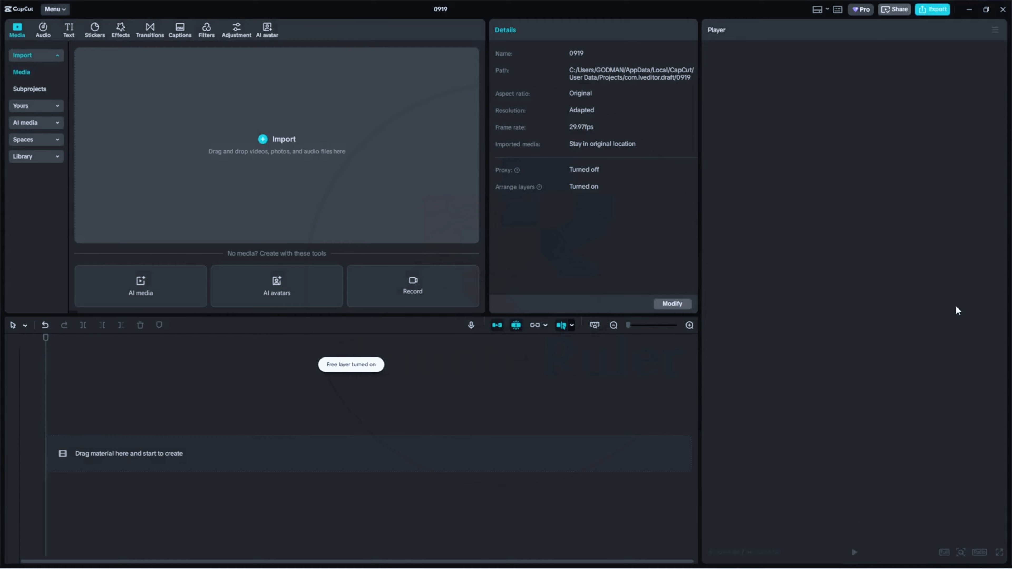
left_click(816, 10)
left_click(826, 26)
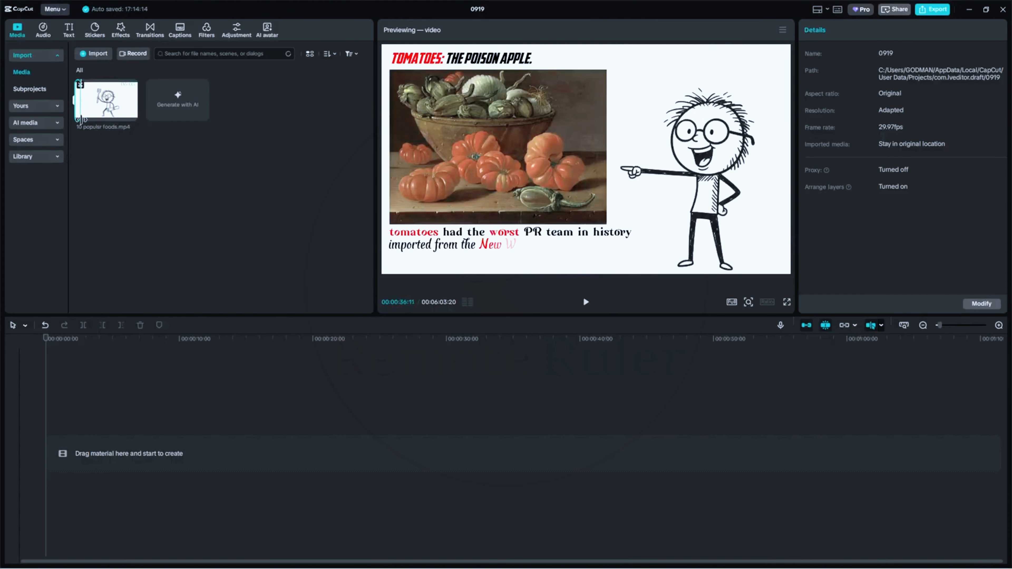
Add 10 popular foods.mp4 to the timeline and trim its end so the clip lasts 10 seconds.
left_click_drag(80, 100, 108, 438)
left_click_drag(395, 449, 179, 427)
scroll(157, 437, "up", 6)
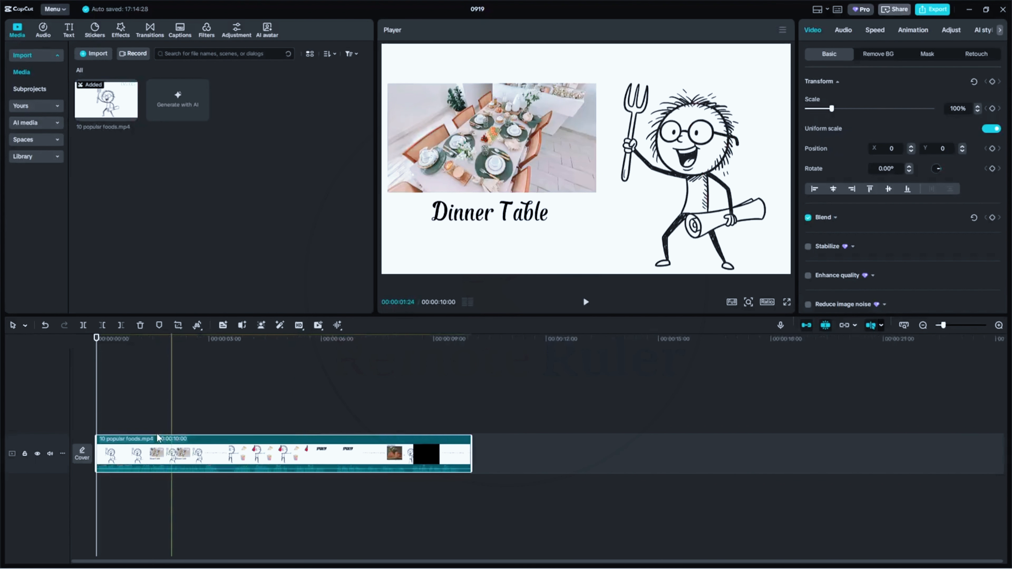
scroll(157, 437, "up", 4)
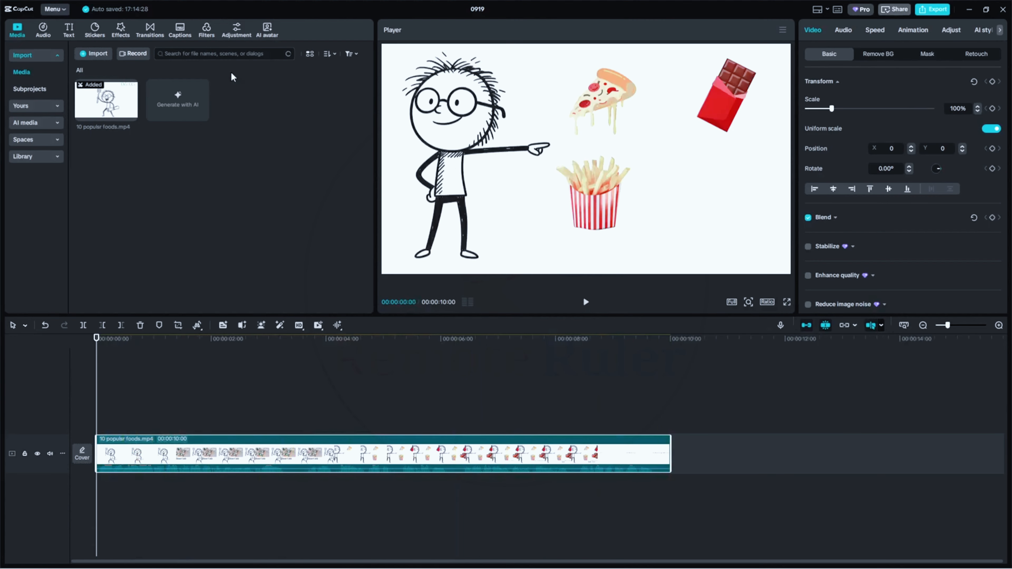
Generate English auto captions for the clip and apply the Bounce Out caption animation to them.
left_click(184, 36)
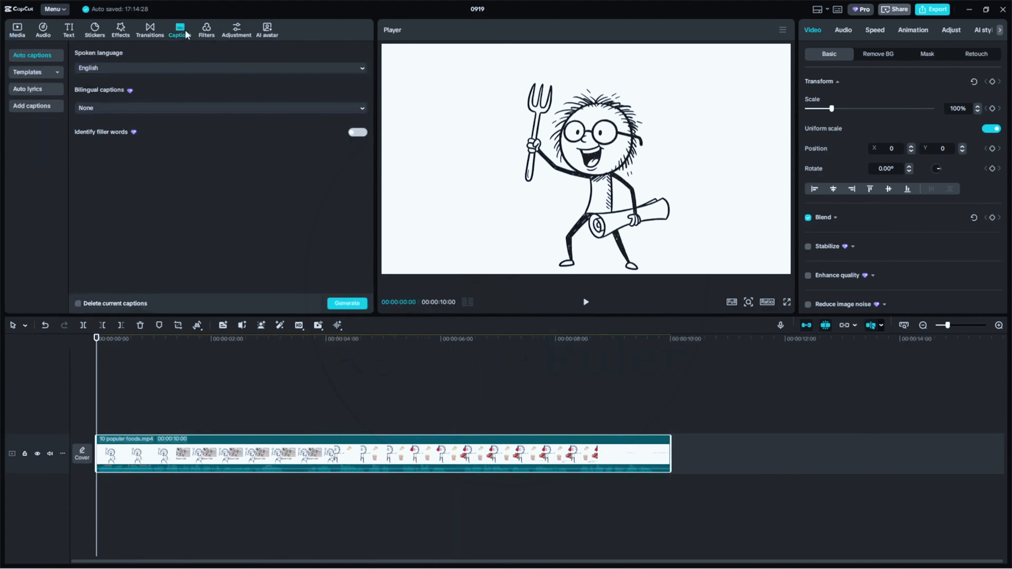
left_click(347, 303)
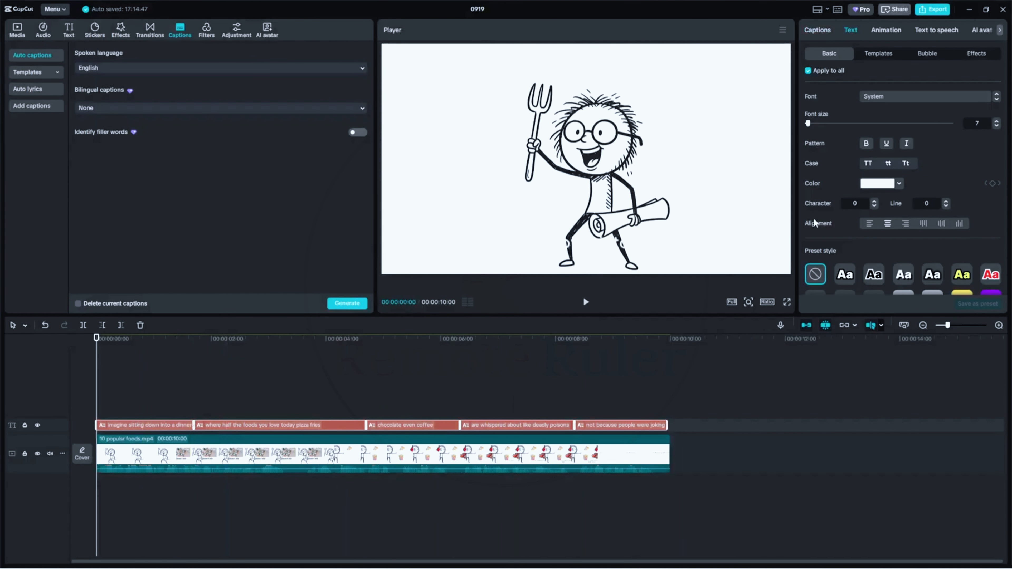
left_click(887, 27)
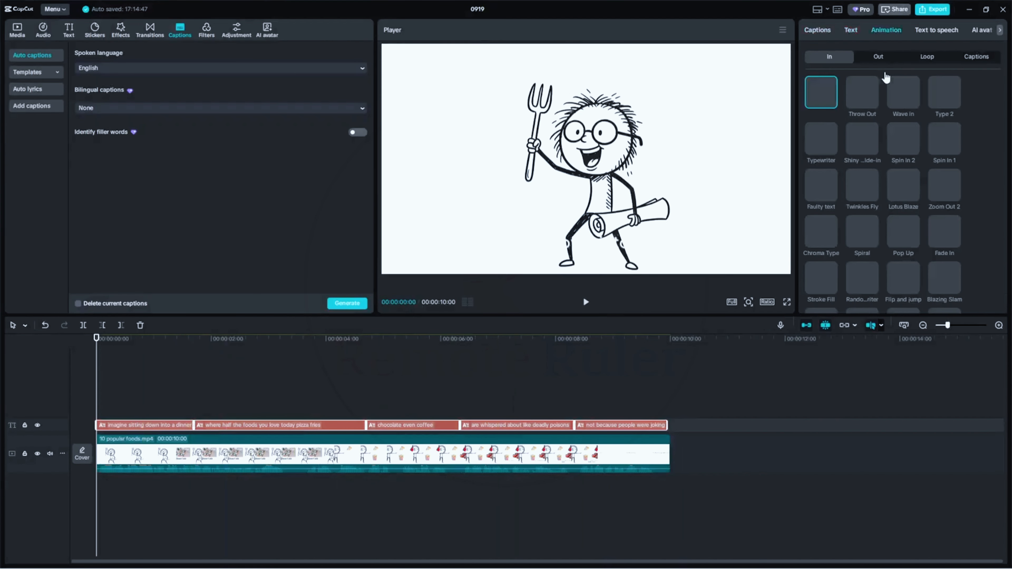
left_click(981, 60)
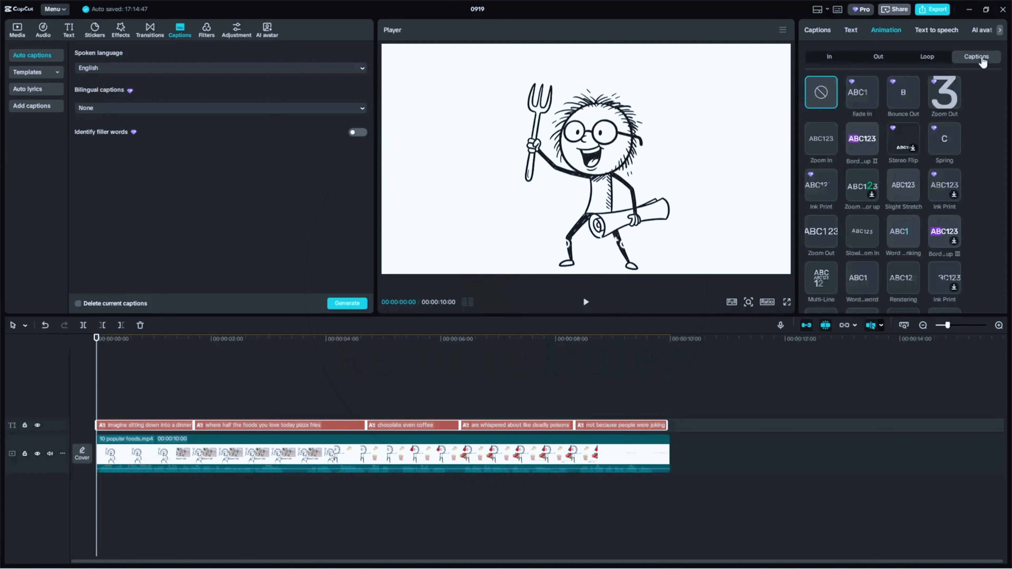
left_click(903, 92)
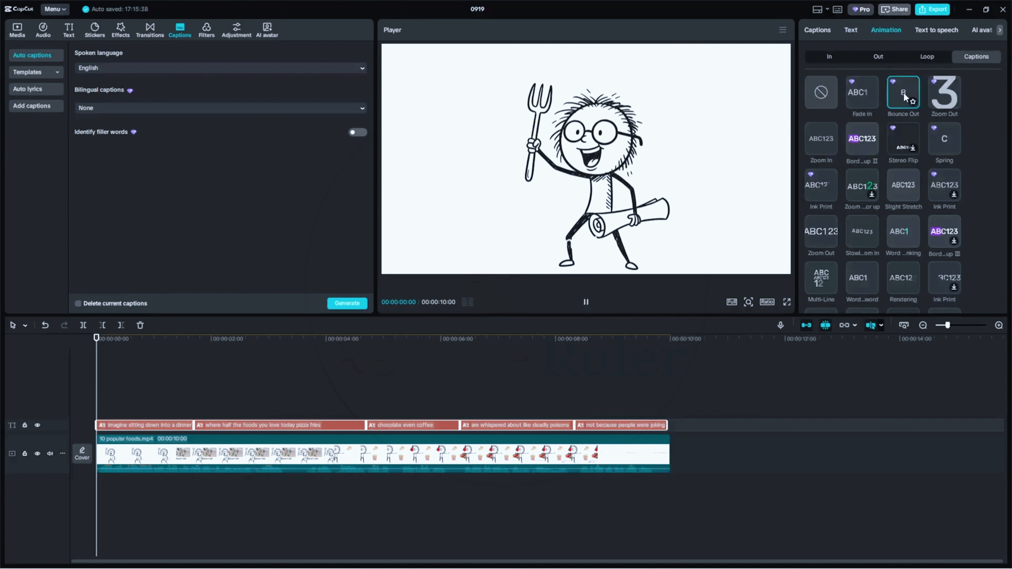
Set the color of all captions to red and their font to ZY Resolve.
left_click(851, 31)
left_click(898, 183)
left_click(979, 140)
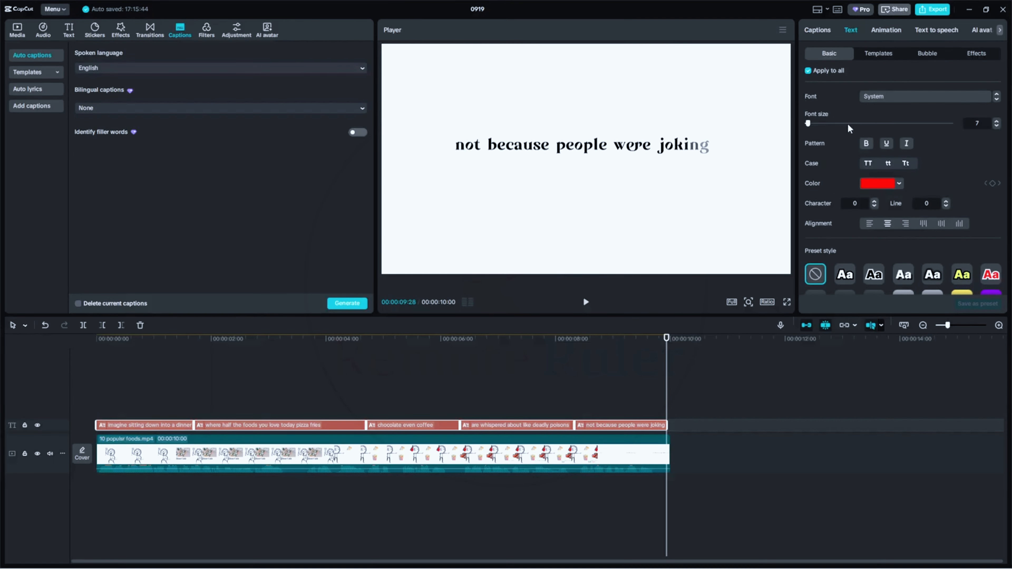
left_click(891, 98)
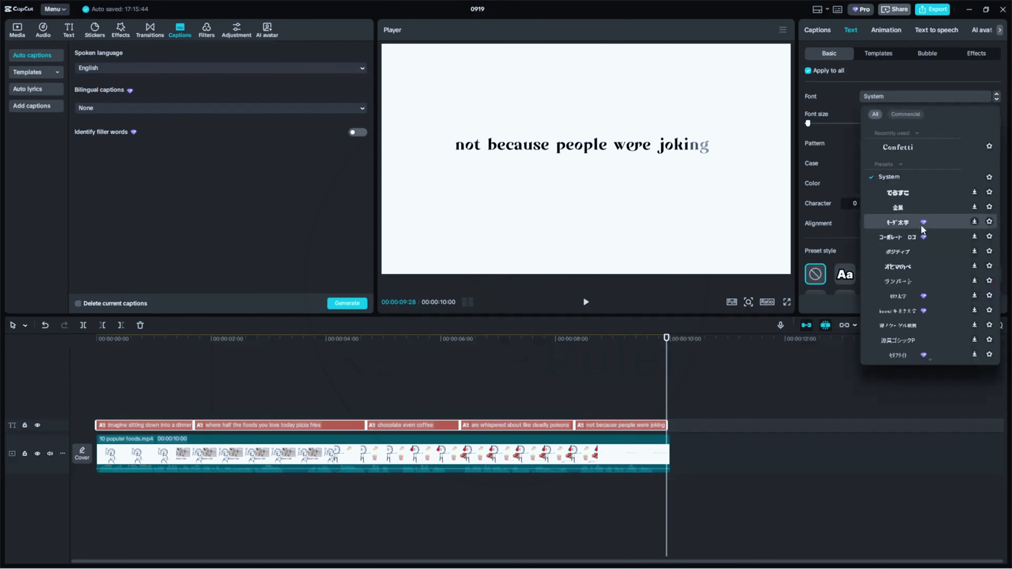
Add the Golden Bigbang video effect above the captions and extend it over the full length of the clip.
left_click(129, 35)
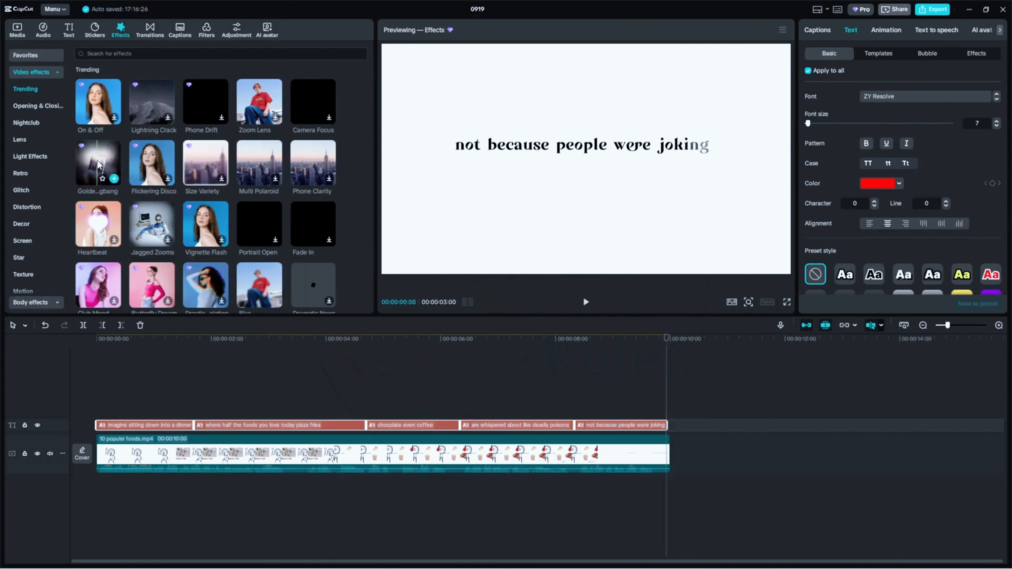
left_click_drag(97, 164, 103, 410)
left_click_drag(269, 410, 668, 403)
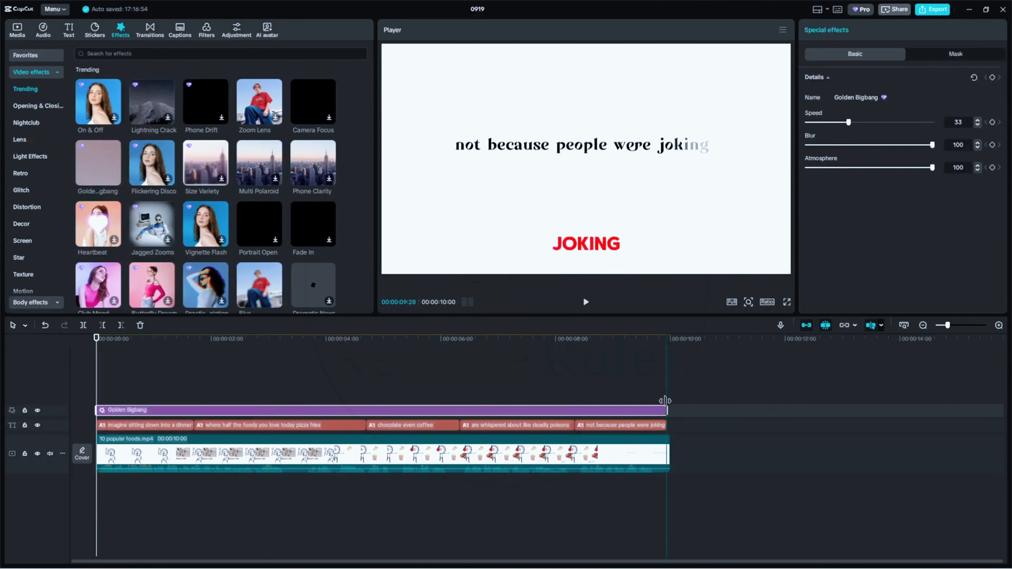
Add the Badbunny filter above the effect, extend it to the end of the clip and play the edit.
left_click(389, 339)
left_click(206, 30)
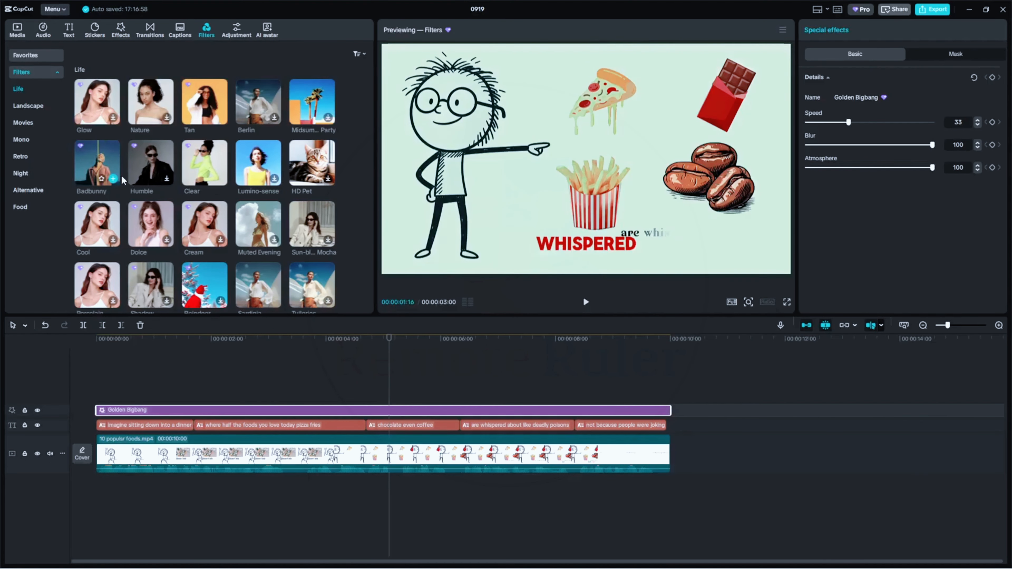
left_click_drag(102, 112, 100, 396)
left_click_drag(268, 395, 670, 385)
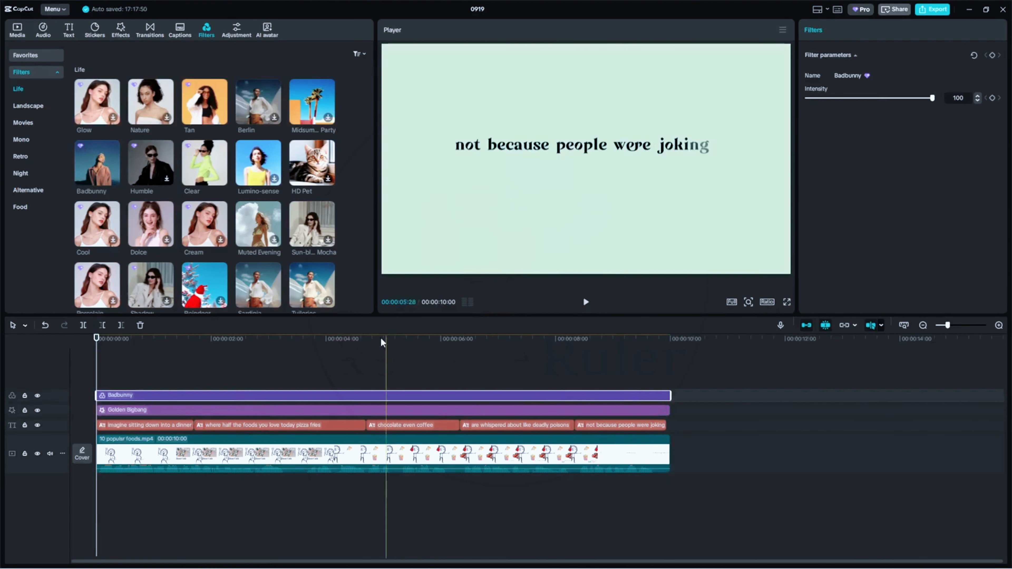
key("space")
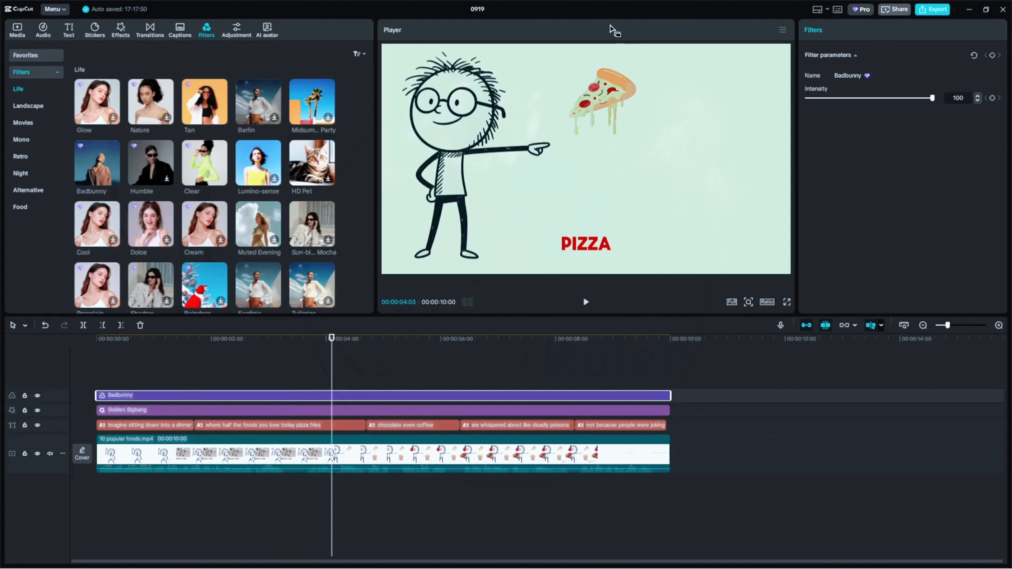
Start an export to review which Pro materials the project uses, and return to editing.
left_click(933, 10)
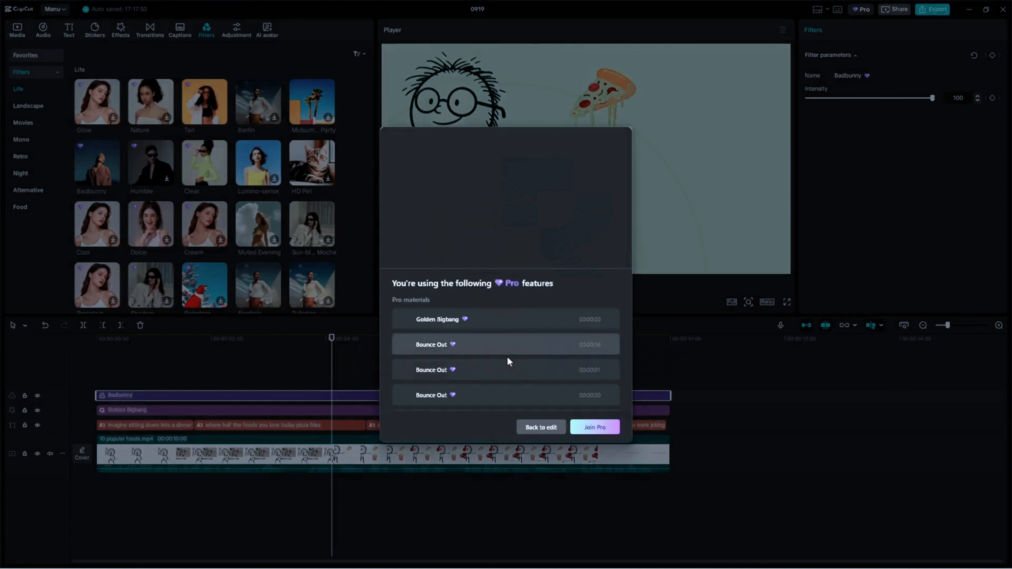
scroll(508, 359, "down", 1)
scroll(504, 367, "up", 3)
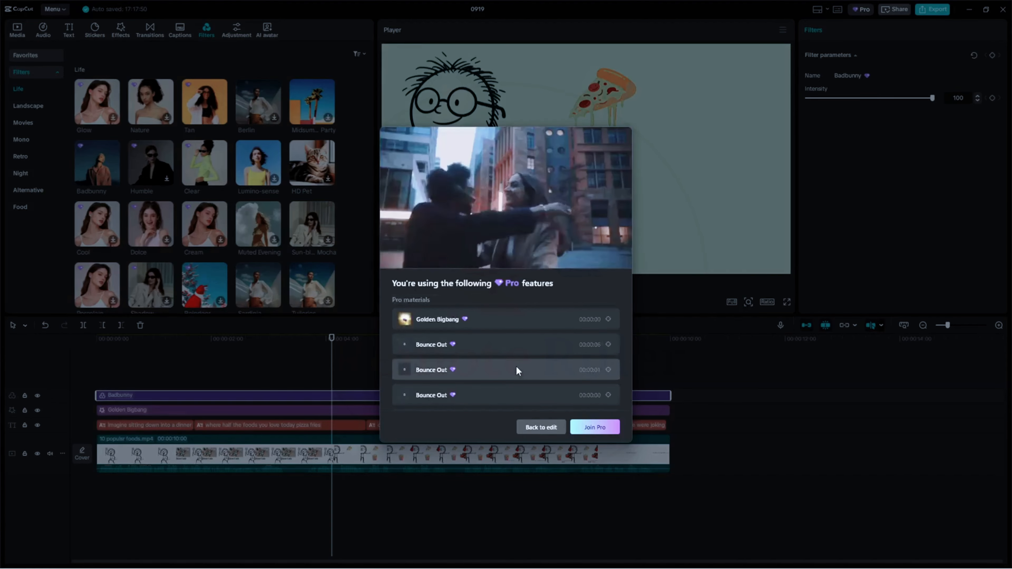
left_click(541, 427)
Select the video, captions, effect and filter on the timeline and combine them into one compound clip.
left_click_drag(694, 467, 91, 383)
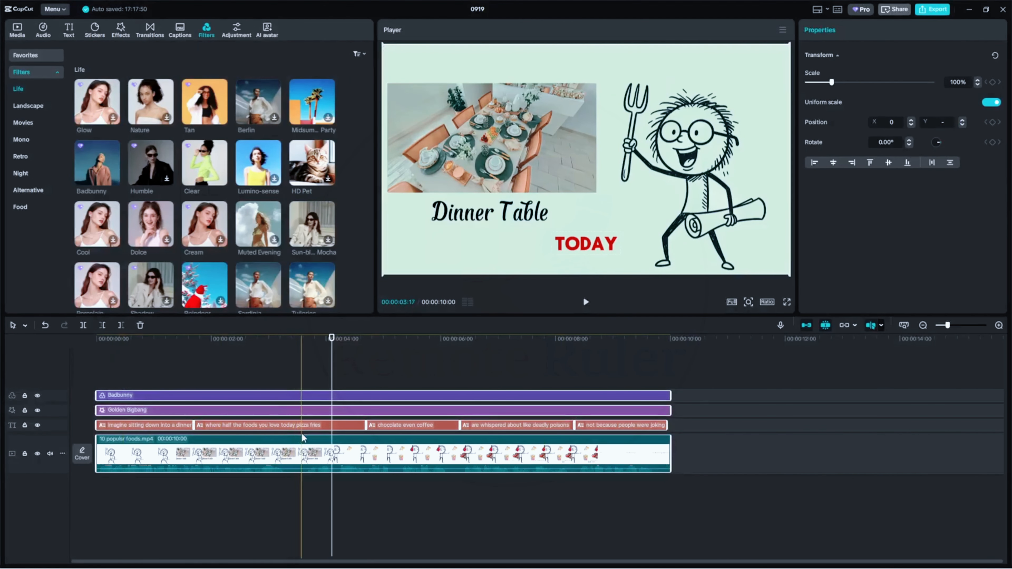
right_click(295, 450)
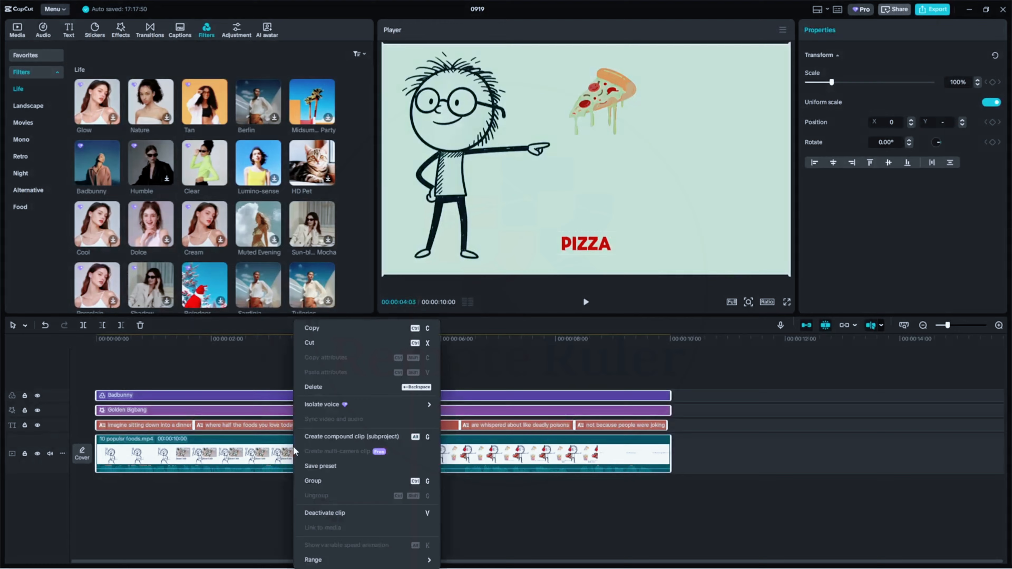
left_click(327, 437)
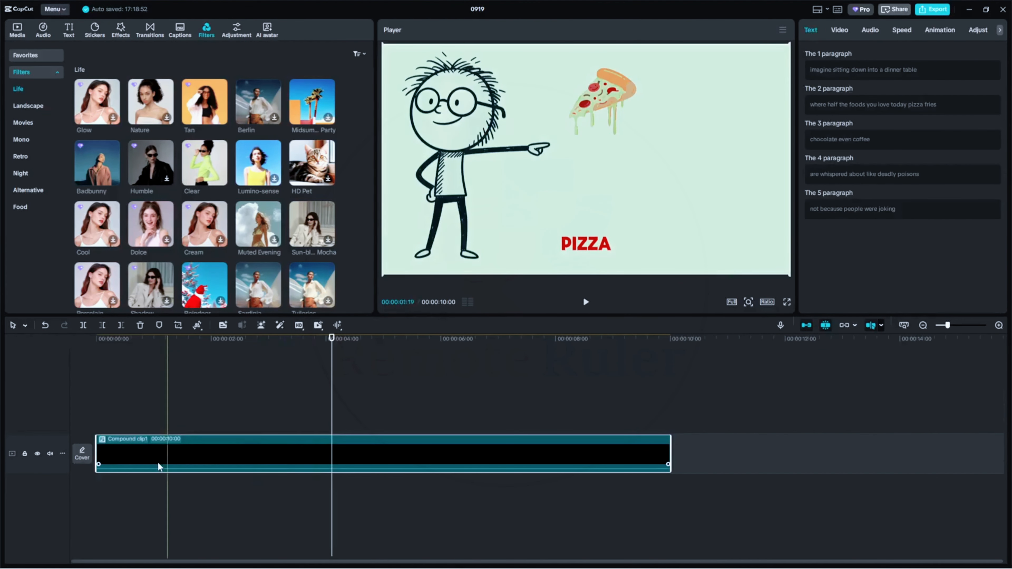
Enable motion blur on the compound clip and set its blur to 5.
left_click(840, 30)
scroll(834, 261, "down", 1)
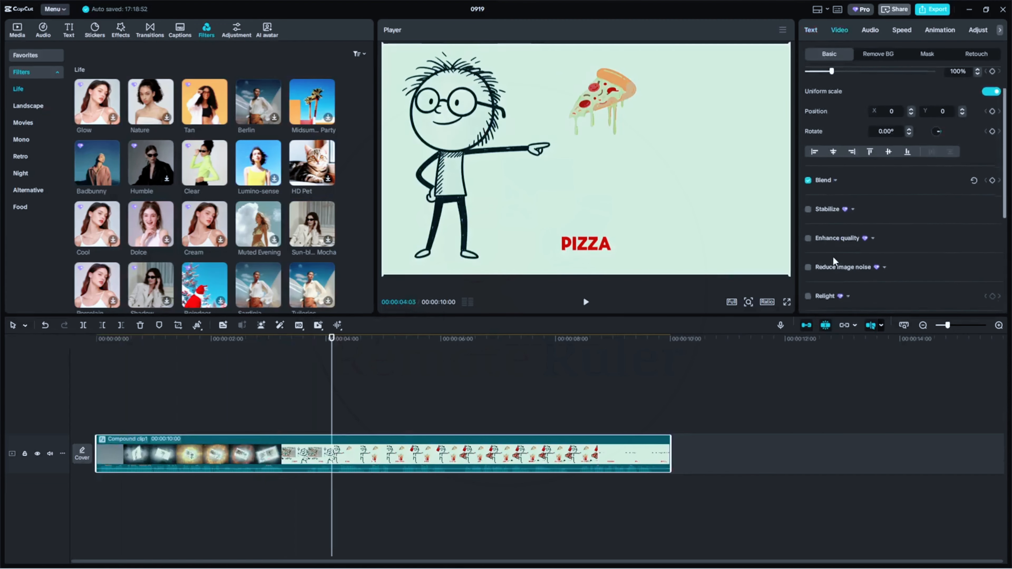
scroll(835, 261, "down", 5)
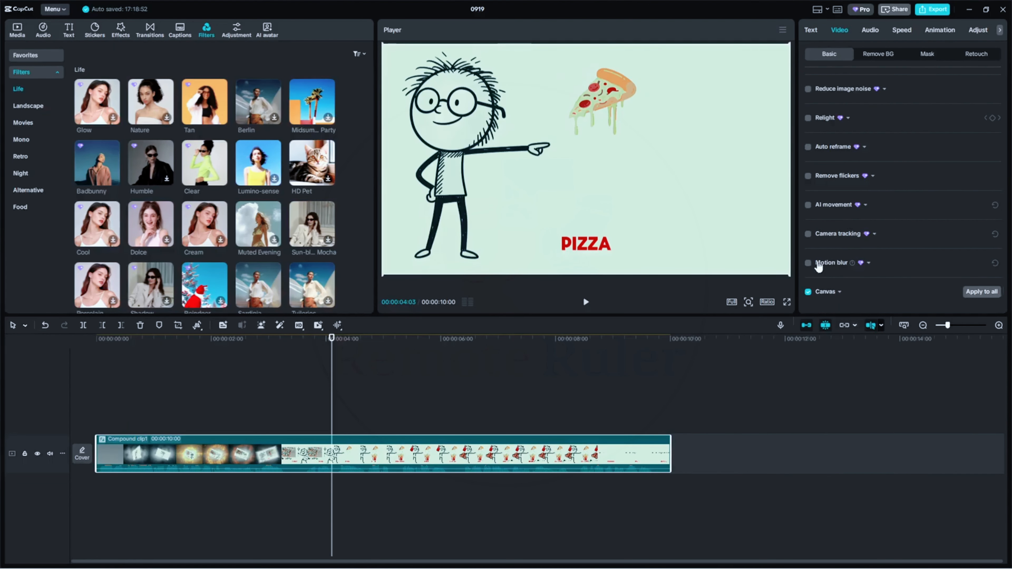
left_click(813, 264)
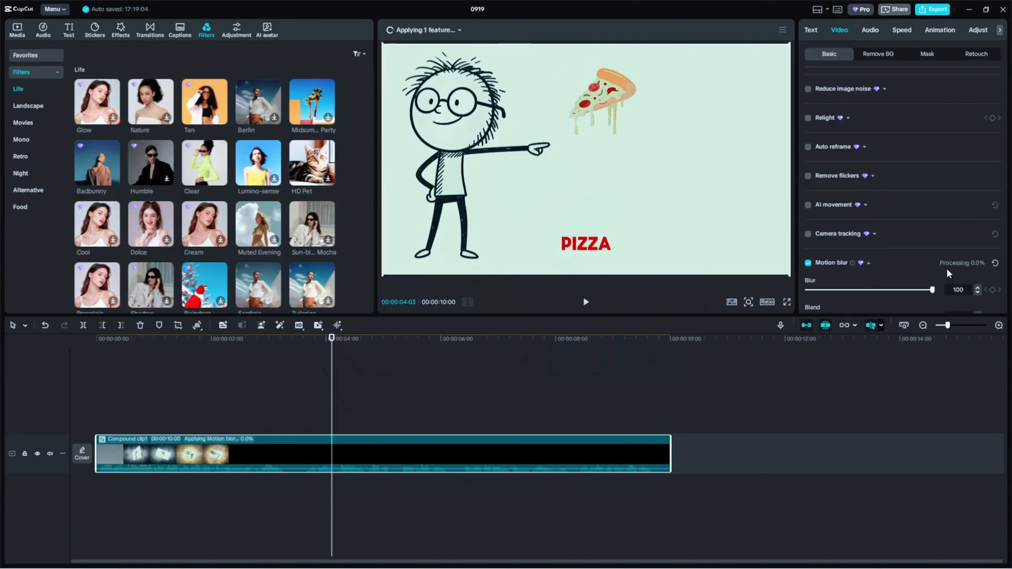
scroll(949, 274, "down", 1)
left_click_drag(933, 252, 813, 265)
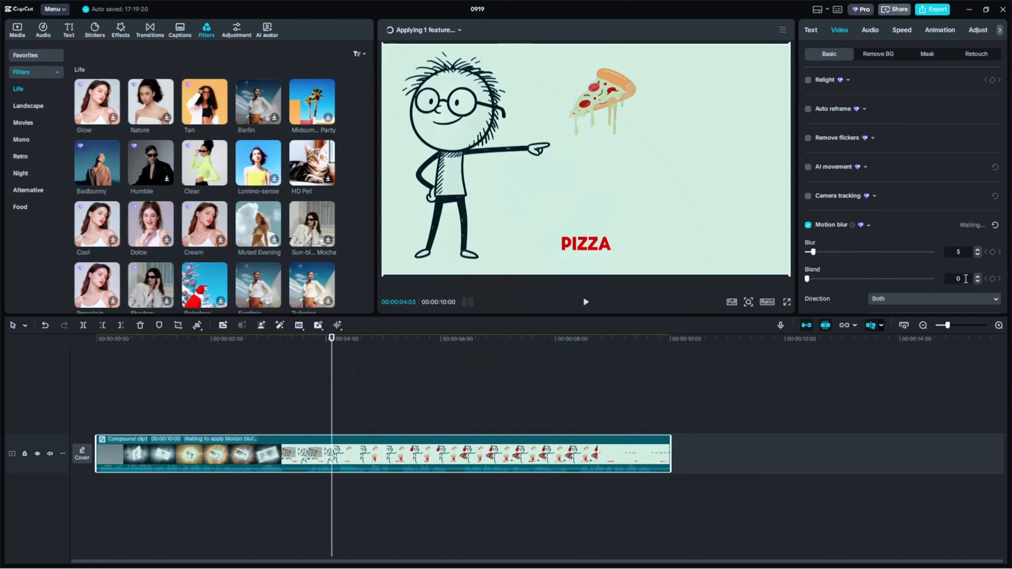
Set the motion blur's blend to 5 on the compound clip.
left_click_drag(965, 279, 951, 281)
key("Return")
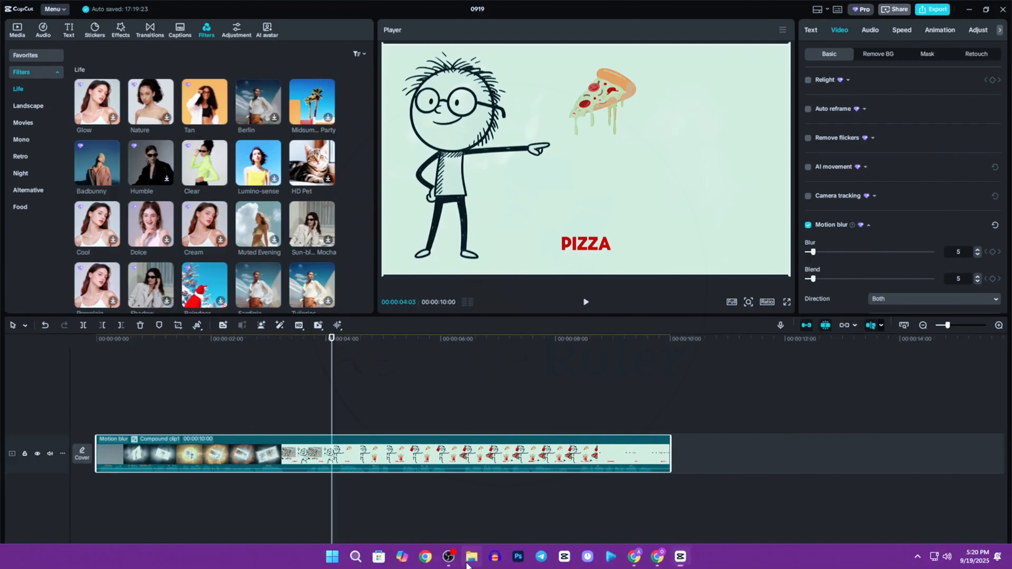
Switch to File Explorer and open the personal profile folder inside Users on Local Disk (C:).
left_click(471, 557)
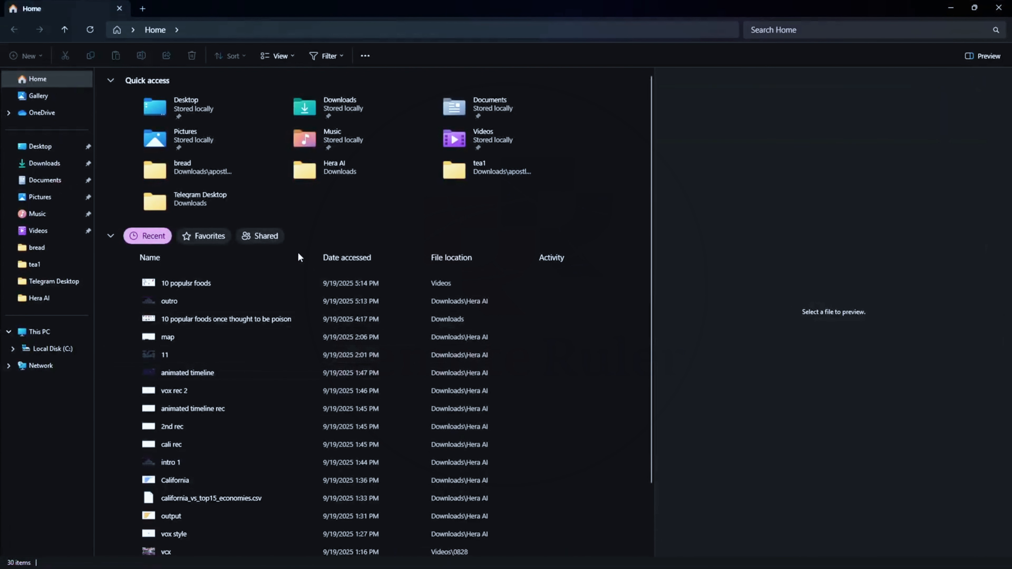
left_click(64, 334)
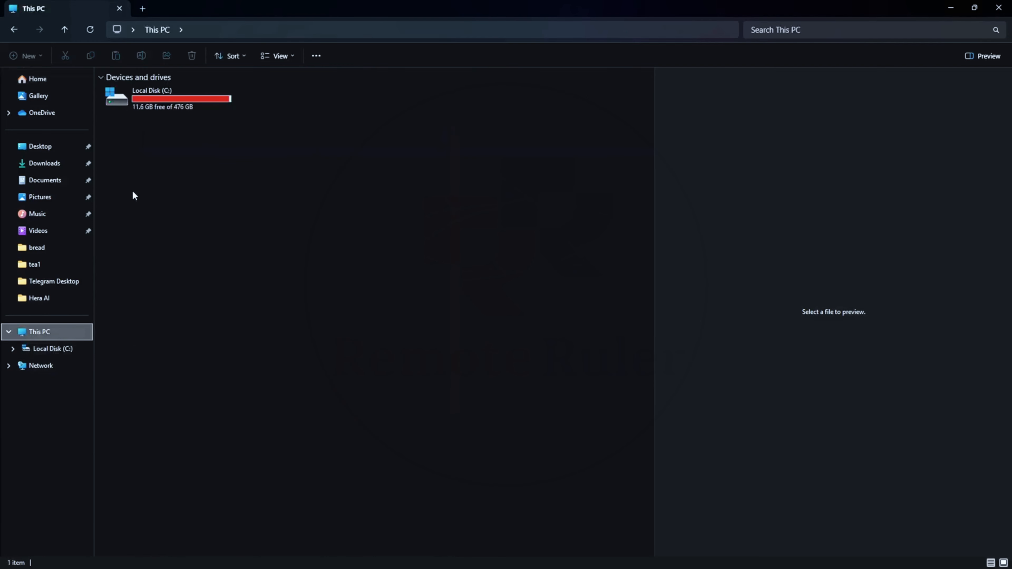
double_click(164, 106)
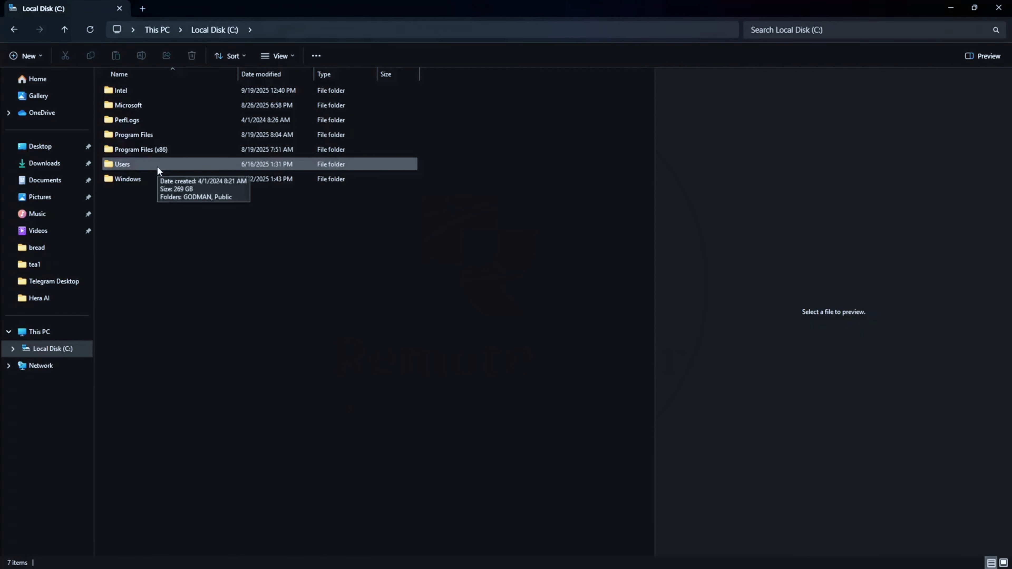
double_click(156, 166)
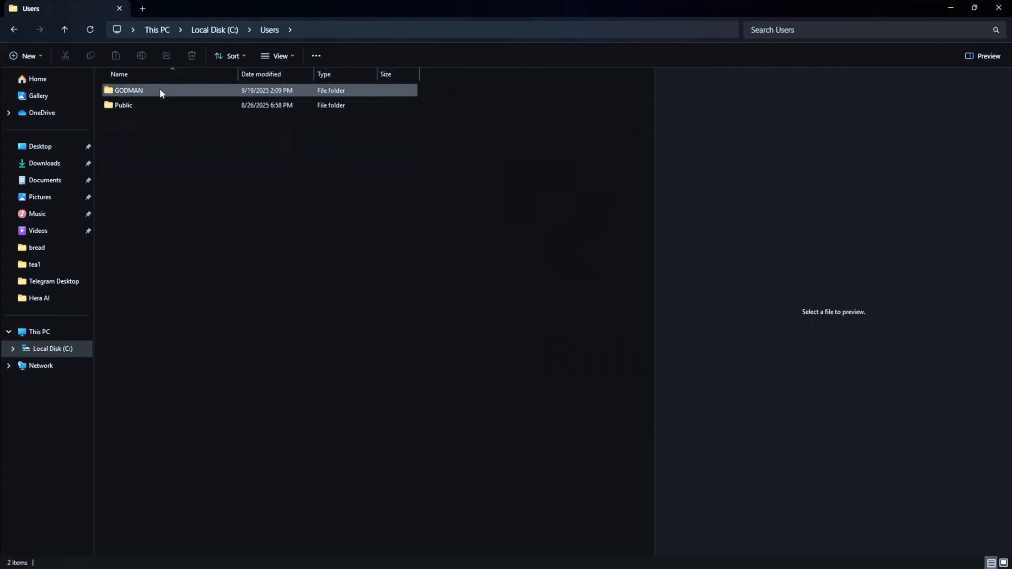
double_click(158, 89)
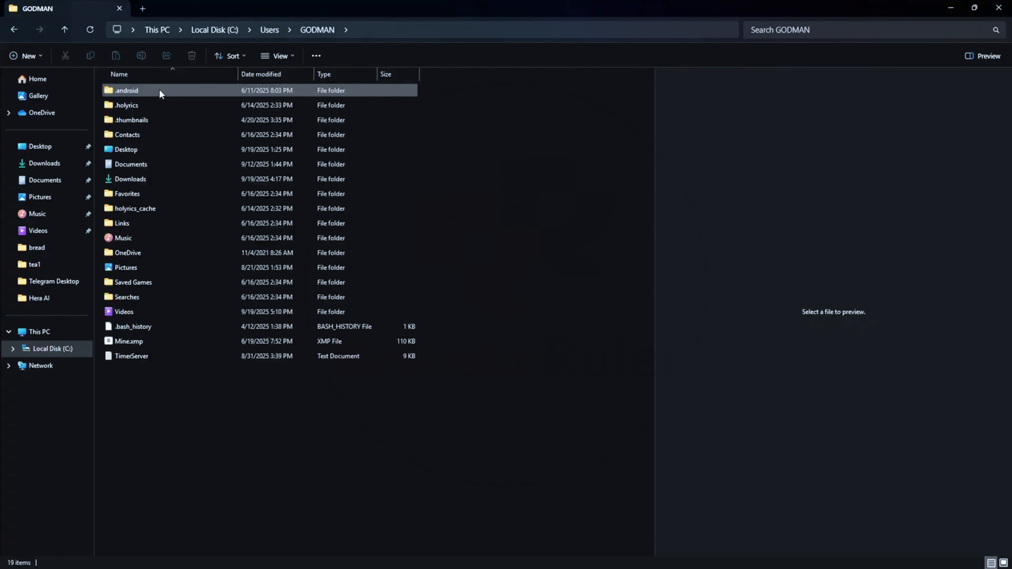